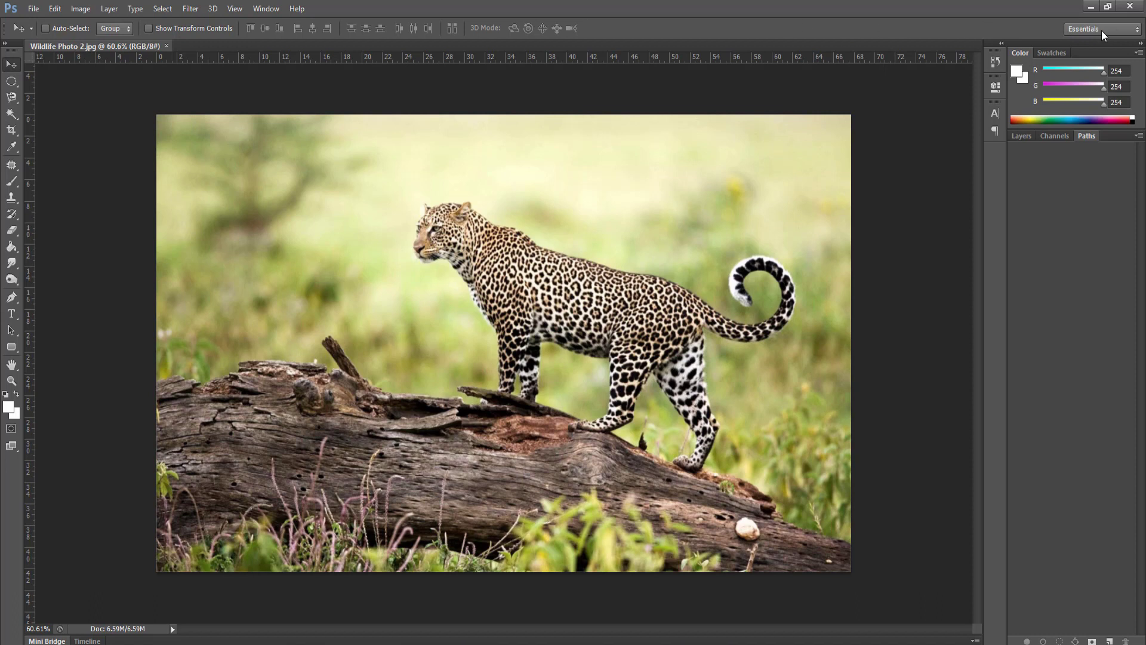
# Switch to the Motion workspace, then Typography, then back to Essentials.
pyautogui.click(1083, 30)
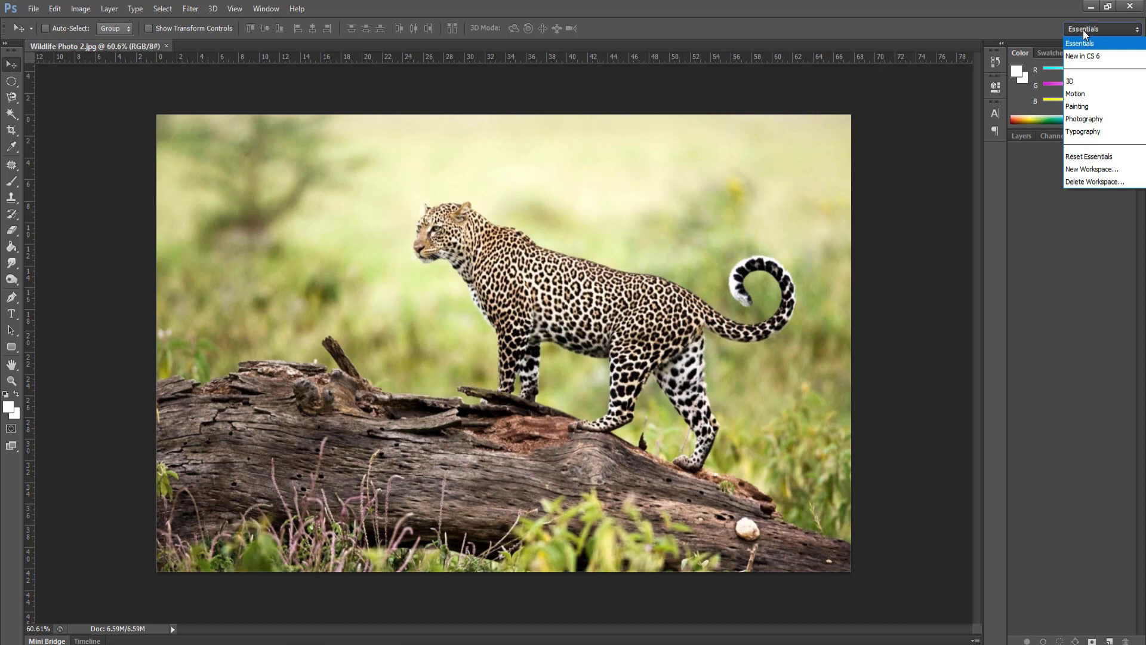
pyautogui.click(1078, 94)
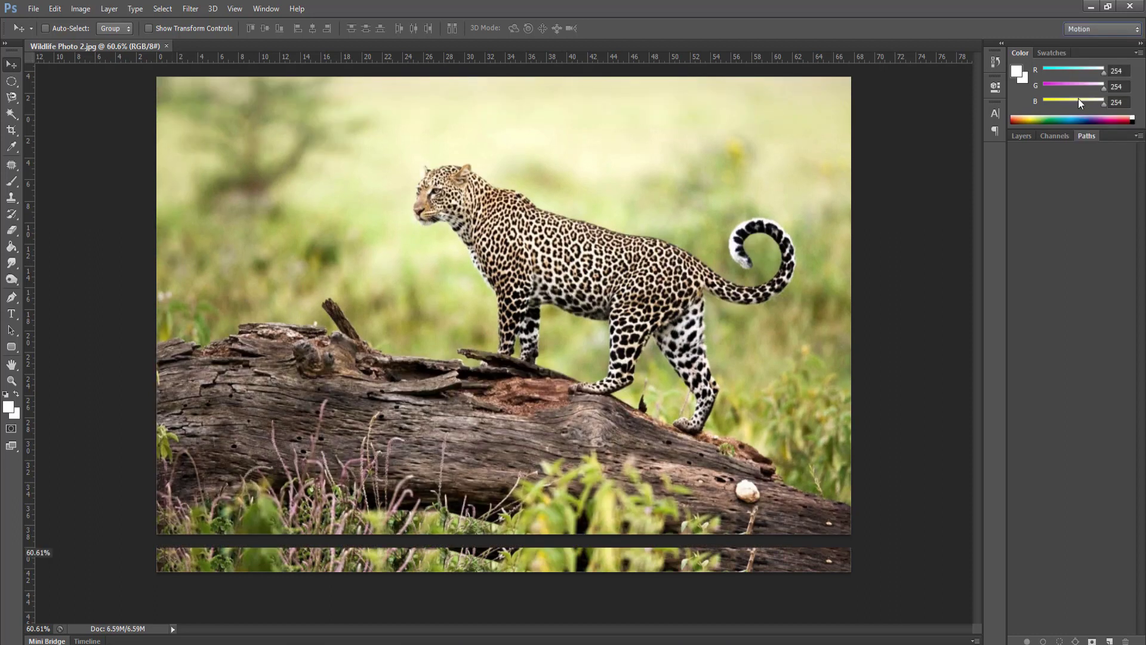
pyautogui.click(1112, 30)
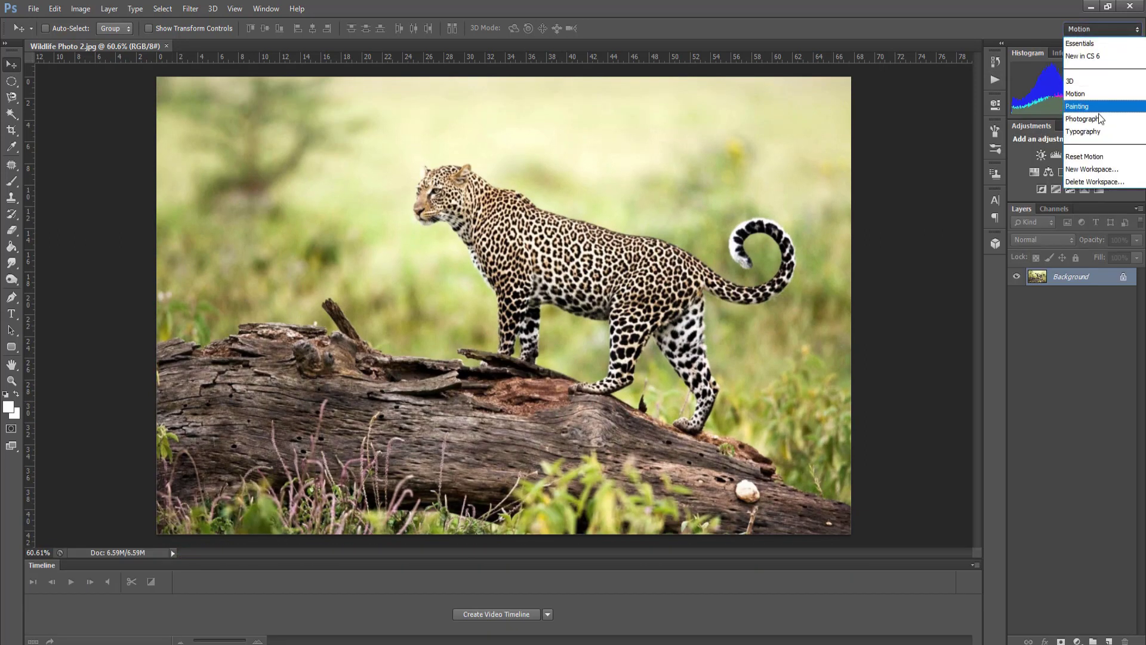
pyautogui.click(1098, 129)
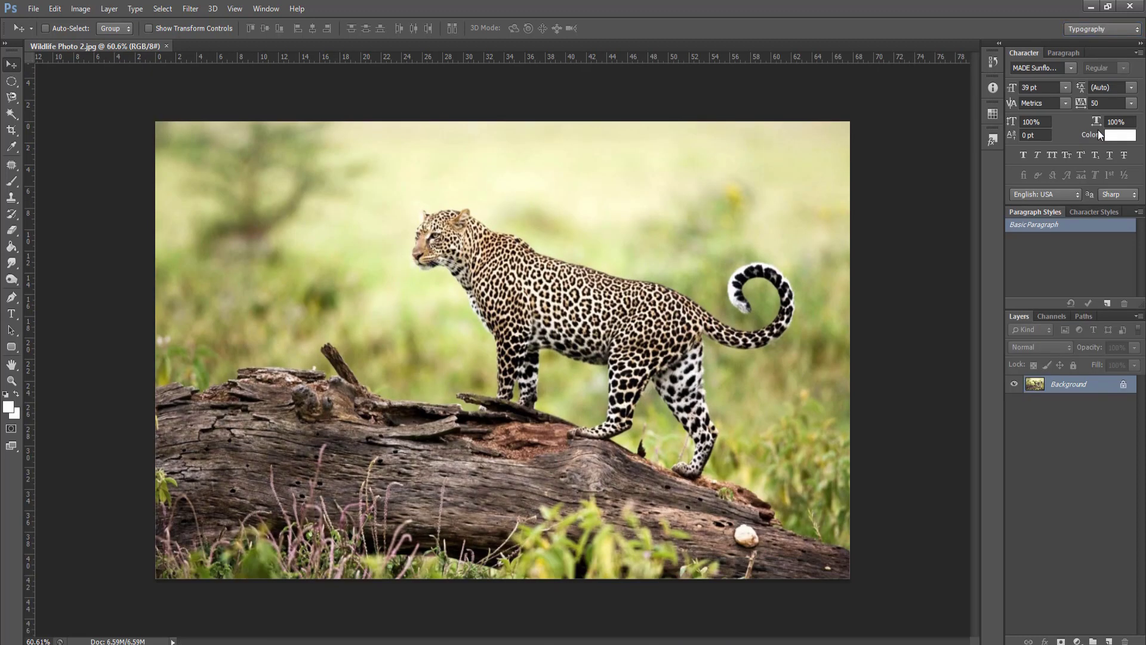
pyautogui.click(1117, 29)
pyautogui.click(1112, 46)
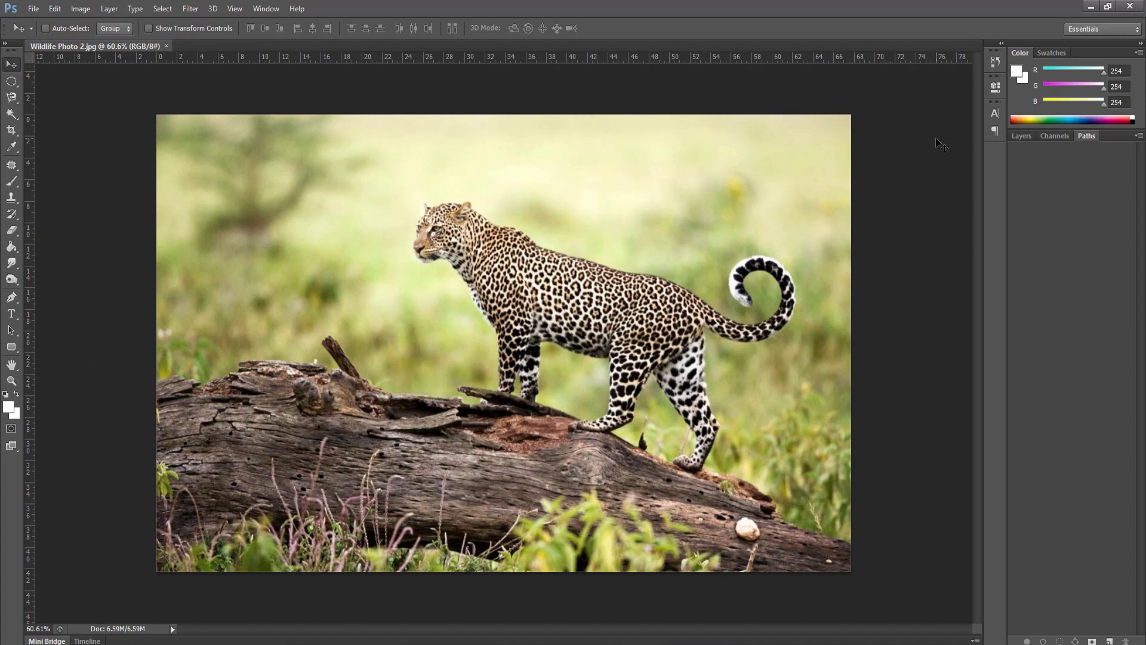
# Cycle through the Layers, Channels and Paths tabs, finishing on Layers with the Background layer.
pyautogui.click(1020, 136)
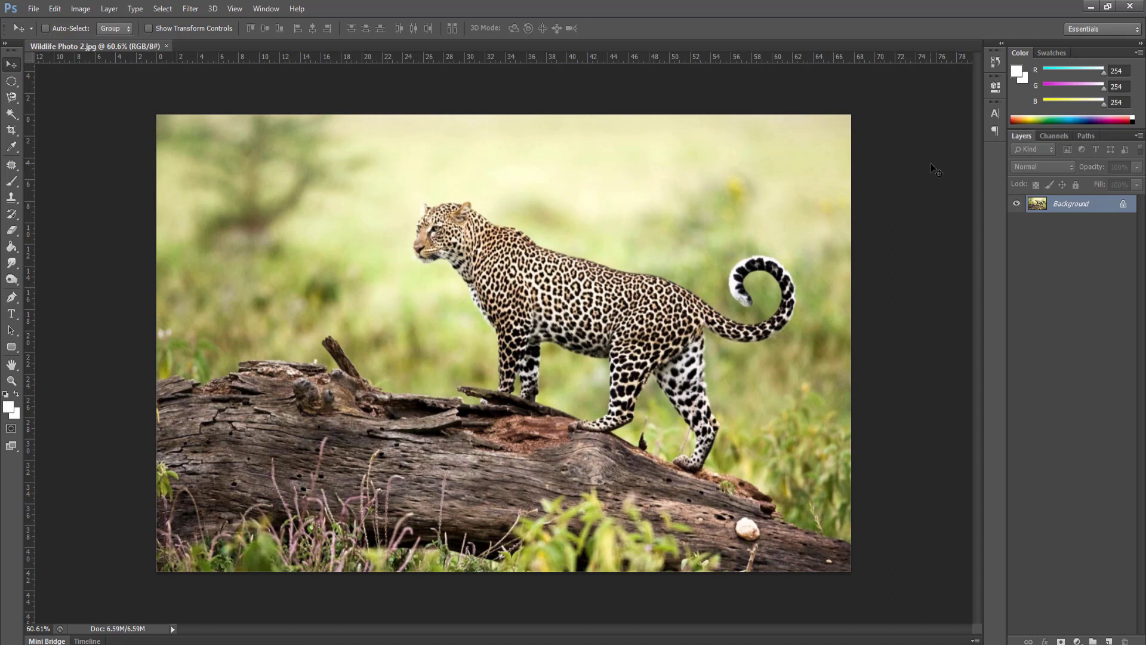
pyautogui.click(1053, 137)
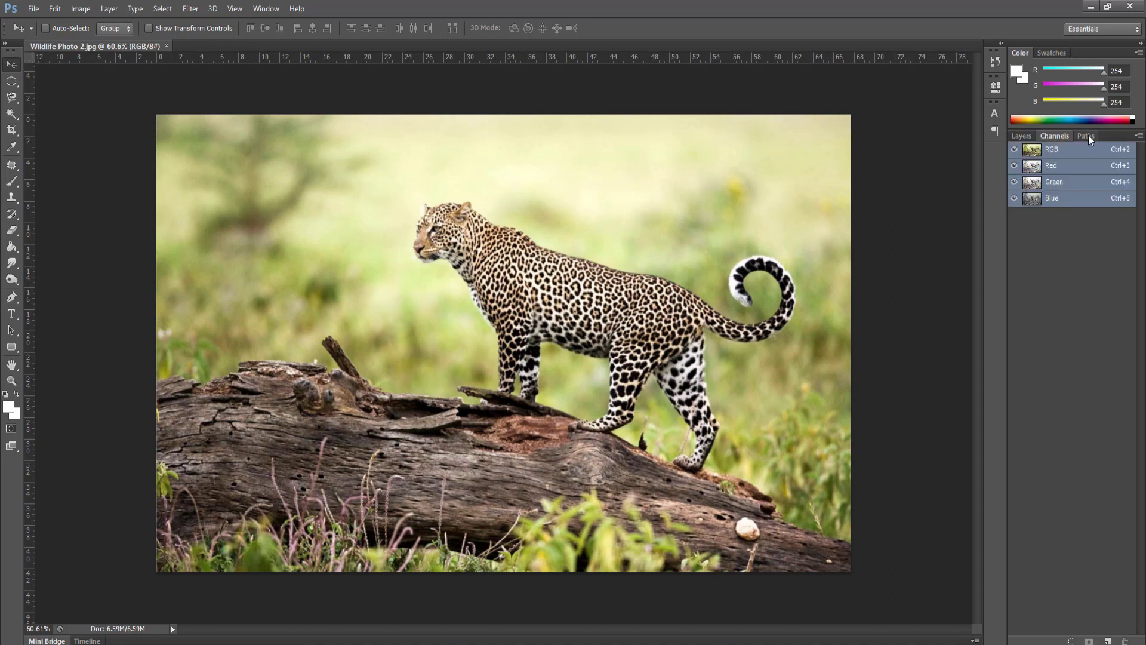
pyautogui.click(1086, 136)
pyautogui.click(1023, 137)
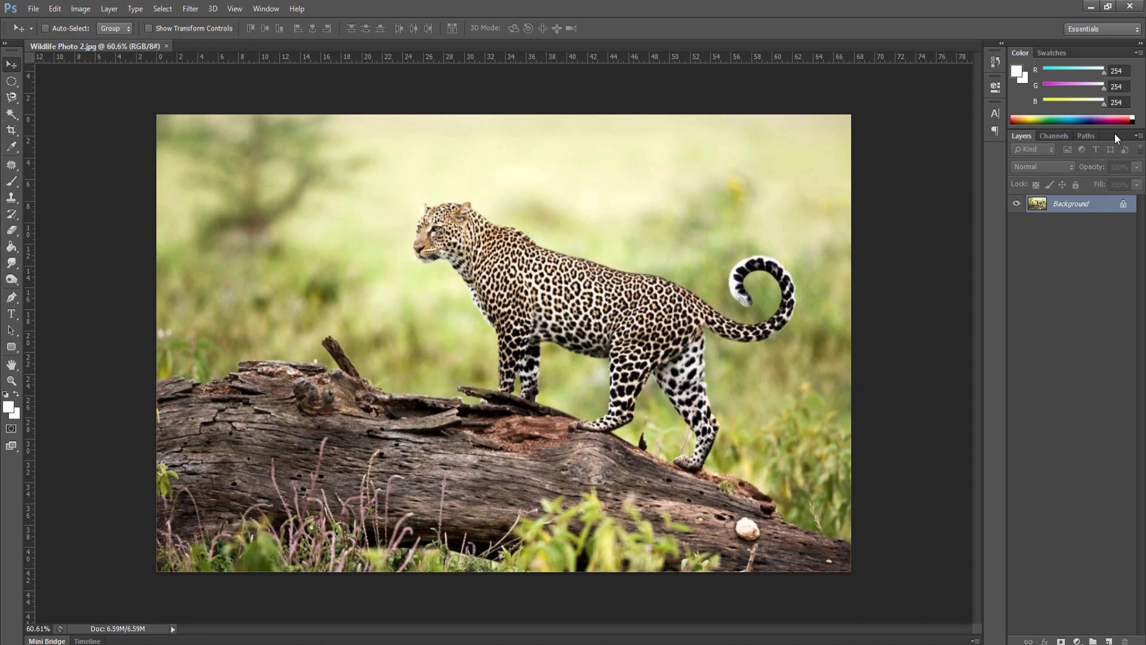
pyautogui.moveTo(1116, 137); pyautogui.dragTo(863, 108)
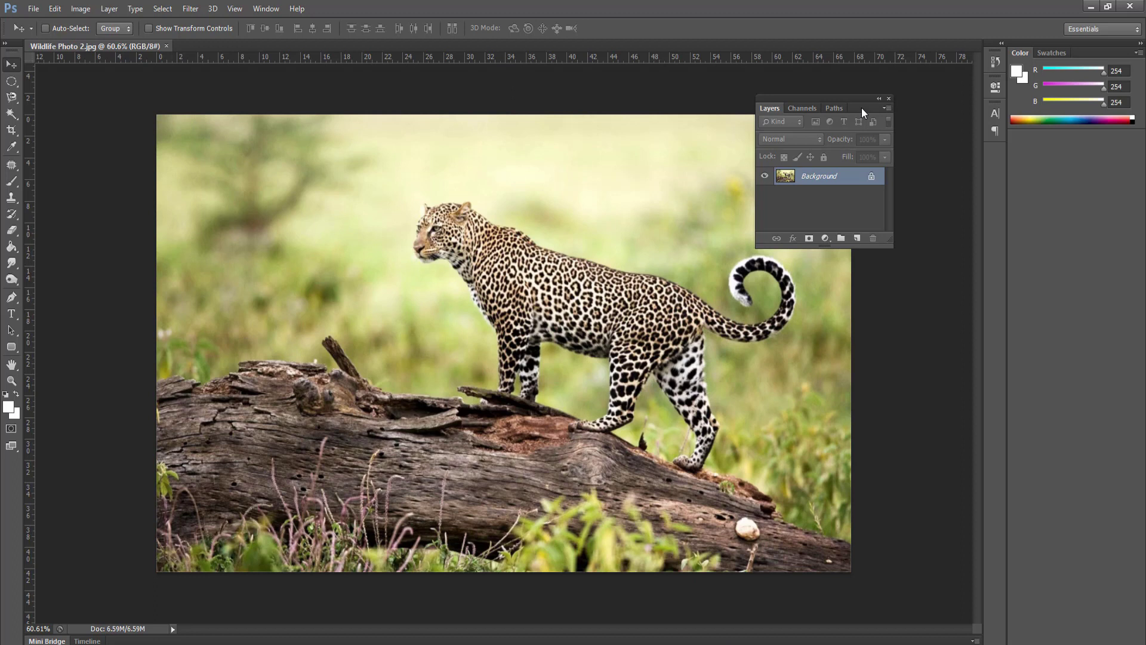
pyautogui.moveTo(862, 105); pyautogui.dragTo(1116, 145)
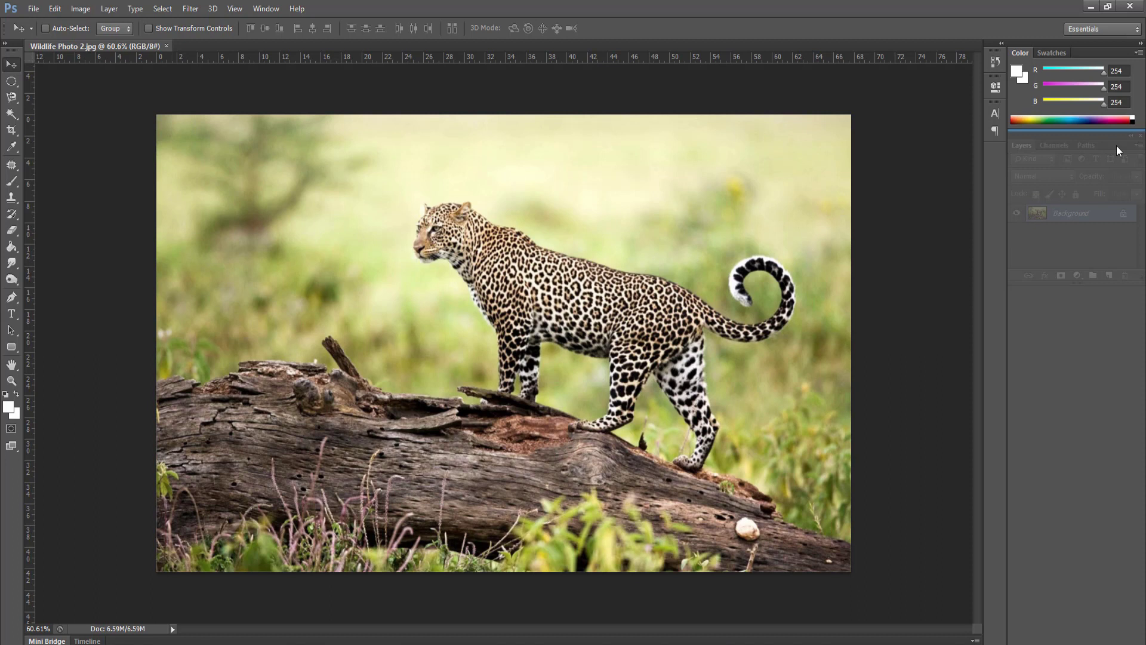
pyautogui.moveTo(1116, 145); pyautogui.dragTo(1116, 145)
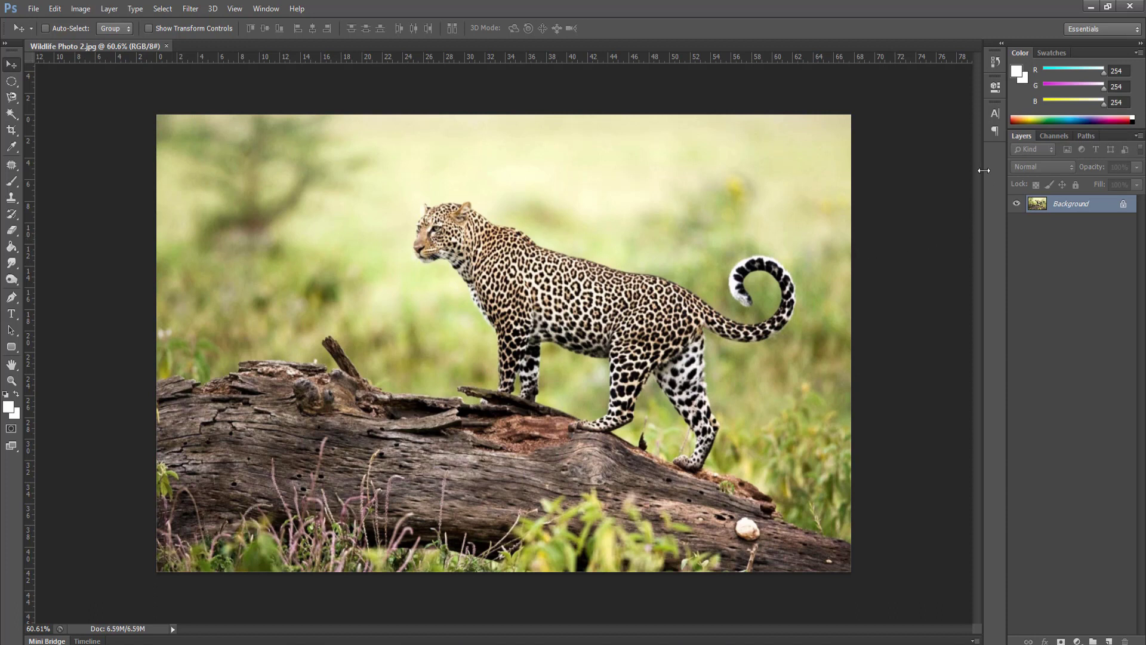
# Tear the Layers, Channels and Paths tabs out of the dock into three floating panels.
pyautogui.click(1061, 135)
pyautogui.click(1089, 137)
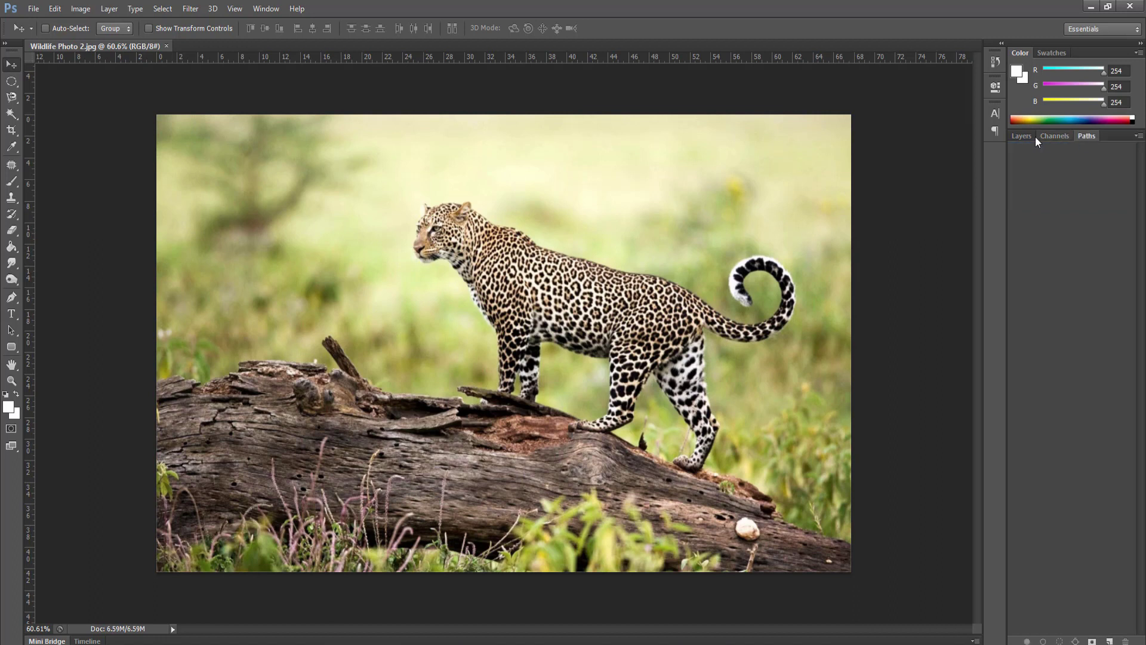
pyautogui.click(1021, 137)
pyautogui.moveTo(1021, 136); pyautogui.dragTo(786, 95)
pyautogui.moveTo(1018, 138); pyautogui.dragTo(648, 105)
pyautogui.moveTo(1020, 137); pyautogui.dragTo(483, 117)
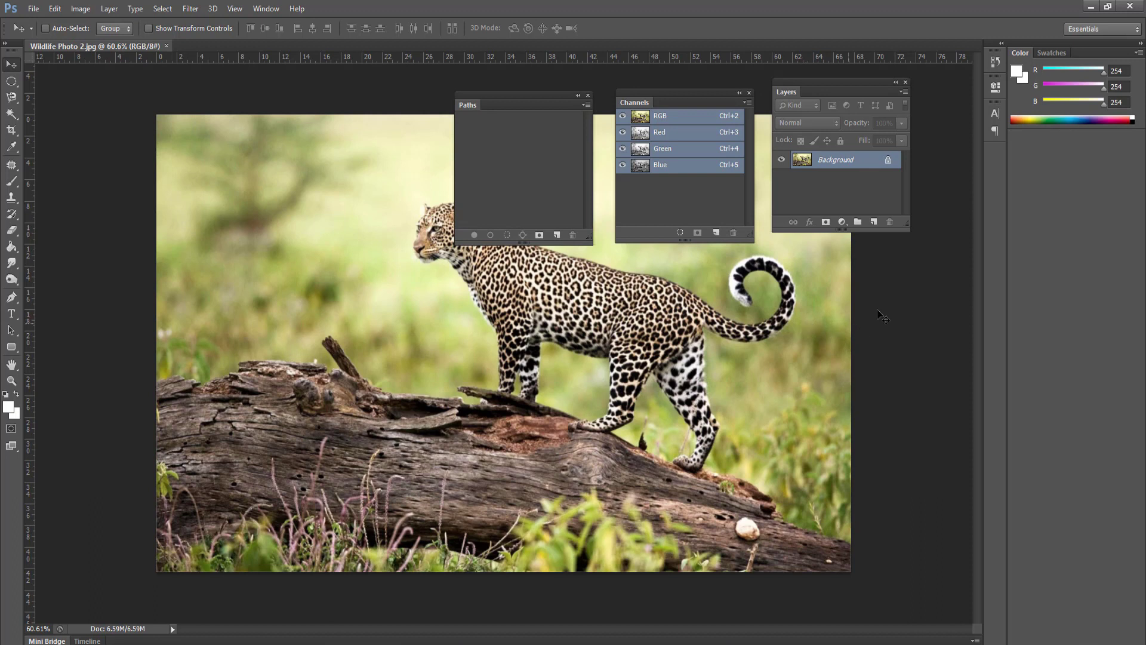
# Dock the floating Layers panel into the collapsed icon strip and test expanding its icon.
pyautogui.click(991, 130)
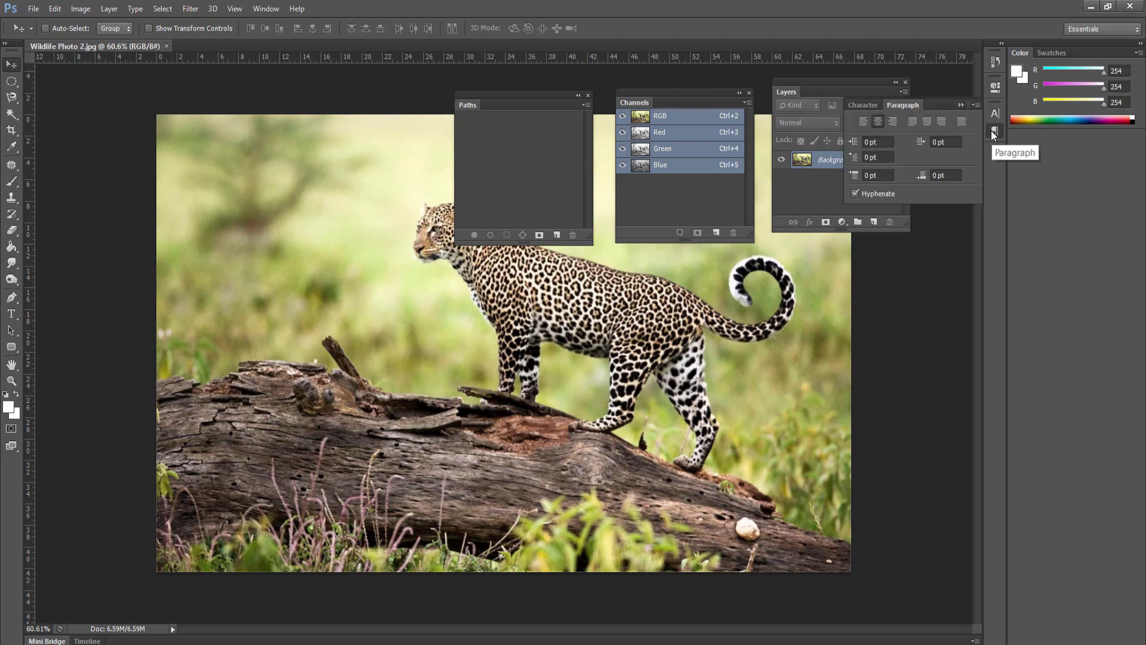
pyautogui.click(991, 130)
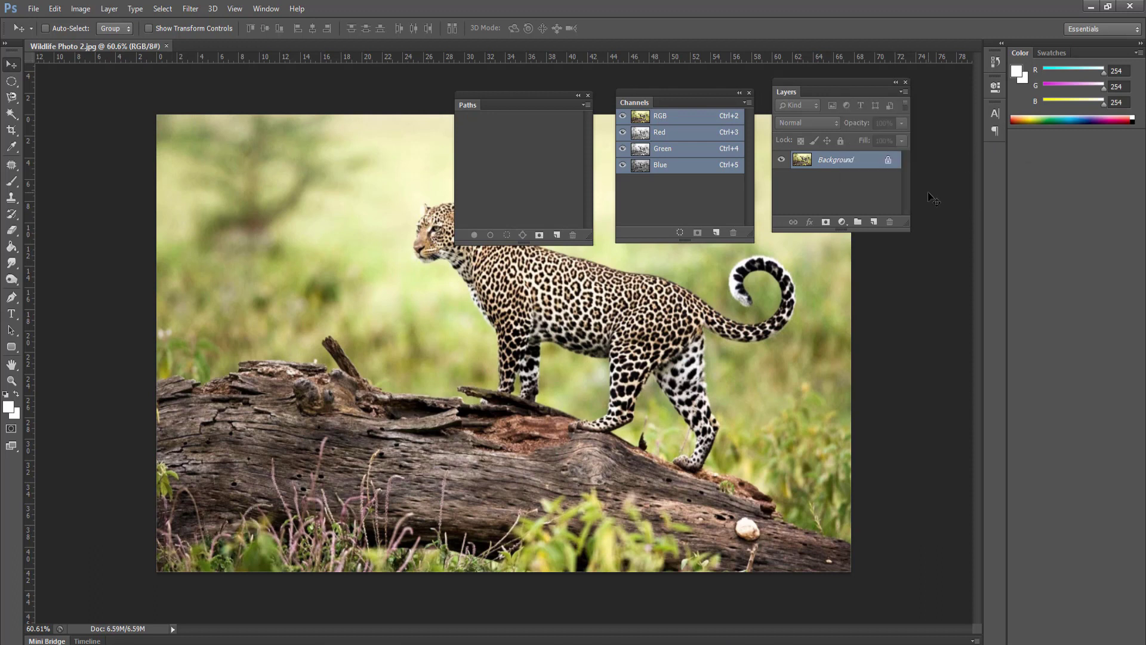
pyautogui.moveTo(777, 91); pyautogui.dragTo(980, 168)
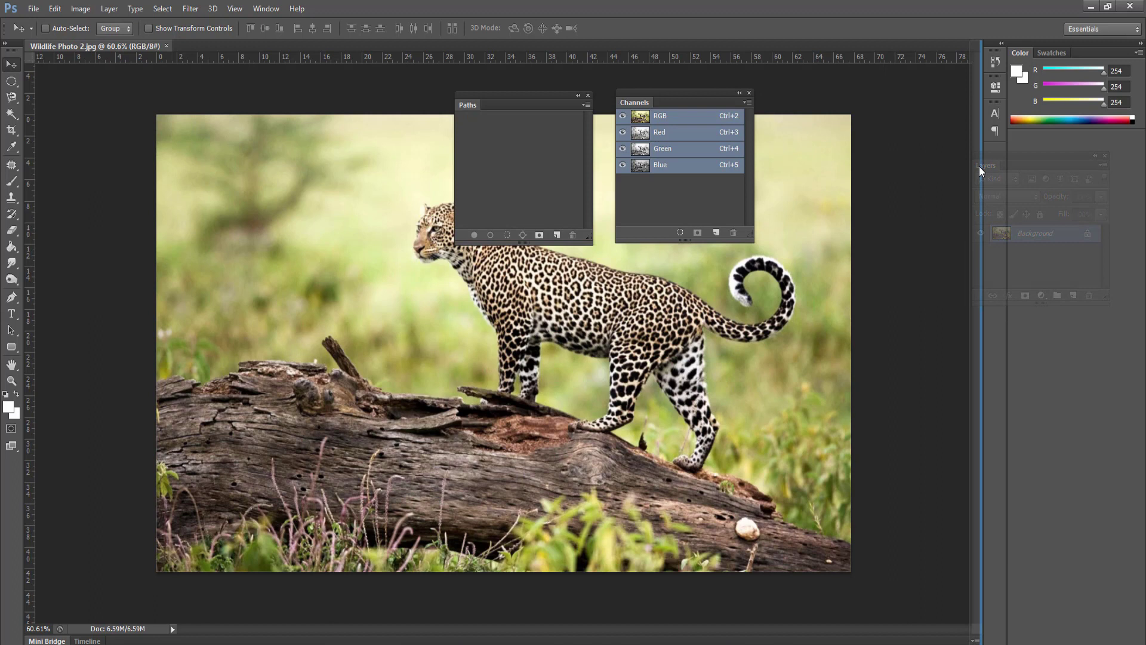
pyautogui.moveTo(980, 166)
pyautogui.mouseDown()
pyautogui.moveTo(996, 173)
pyautogui.moveTo(997, 161)
pyautogui.mouseUp()
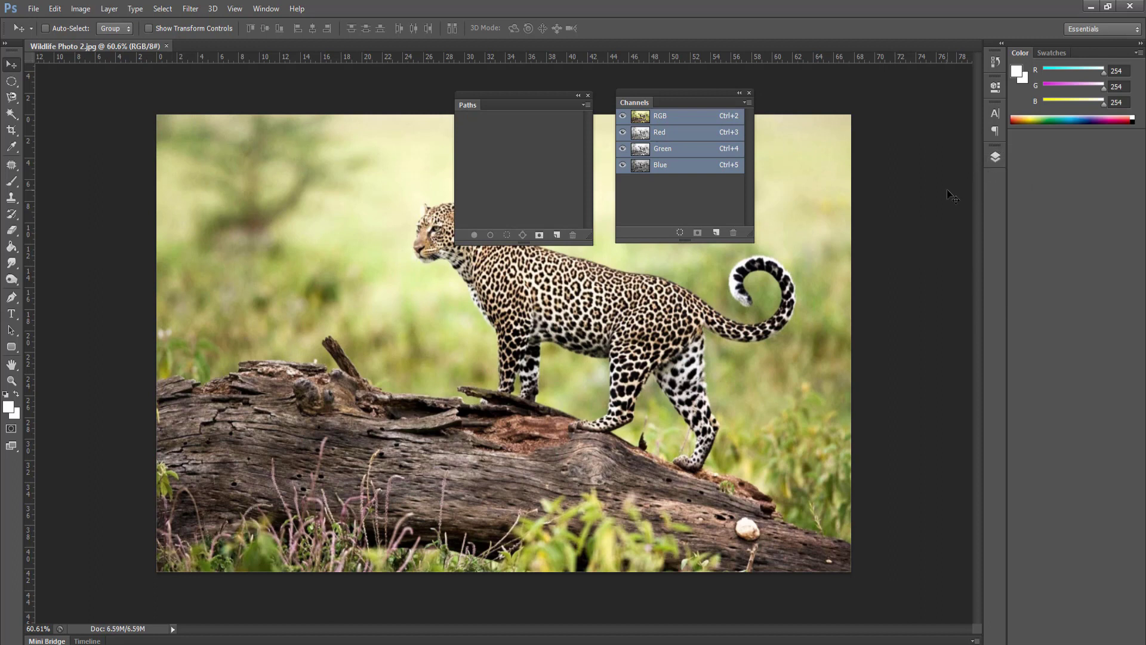
pyautogui.click(994, 161)
pyautogui.click(993, 162)
# Float the Layers icon, expand it, and group the Channels and Paths tabs into it.
pyautogui.moveTo(995, 156); pyautogui.dragTo(845, 188)
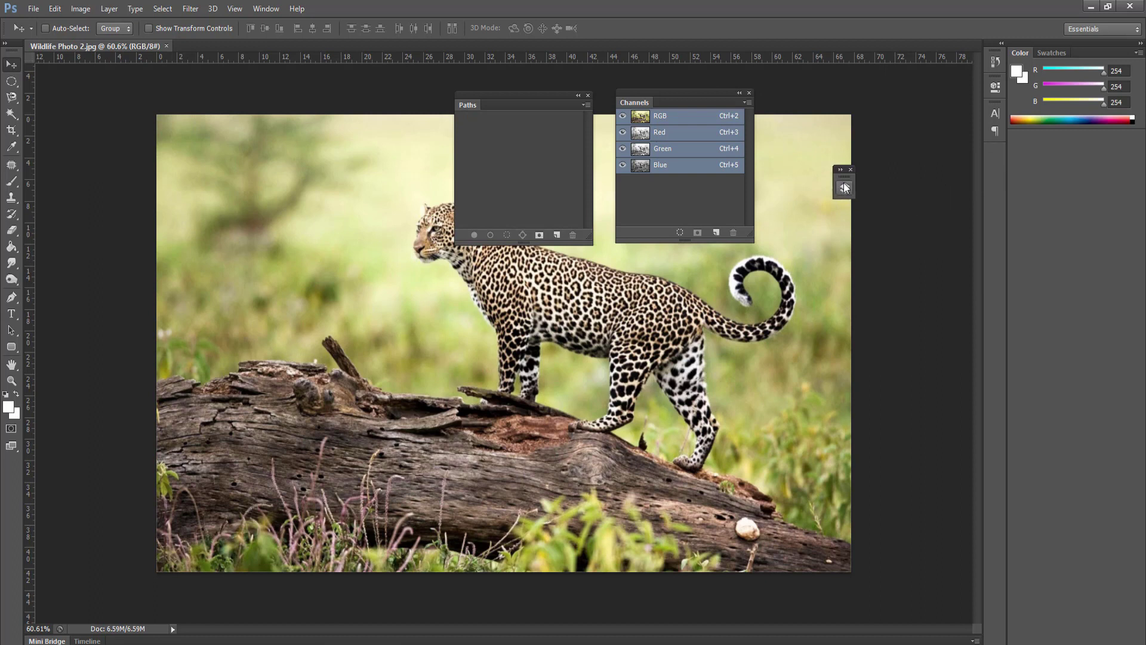
pyautogui.doubleClick(842, 176)
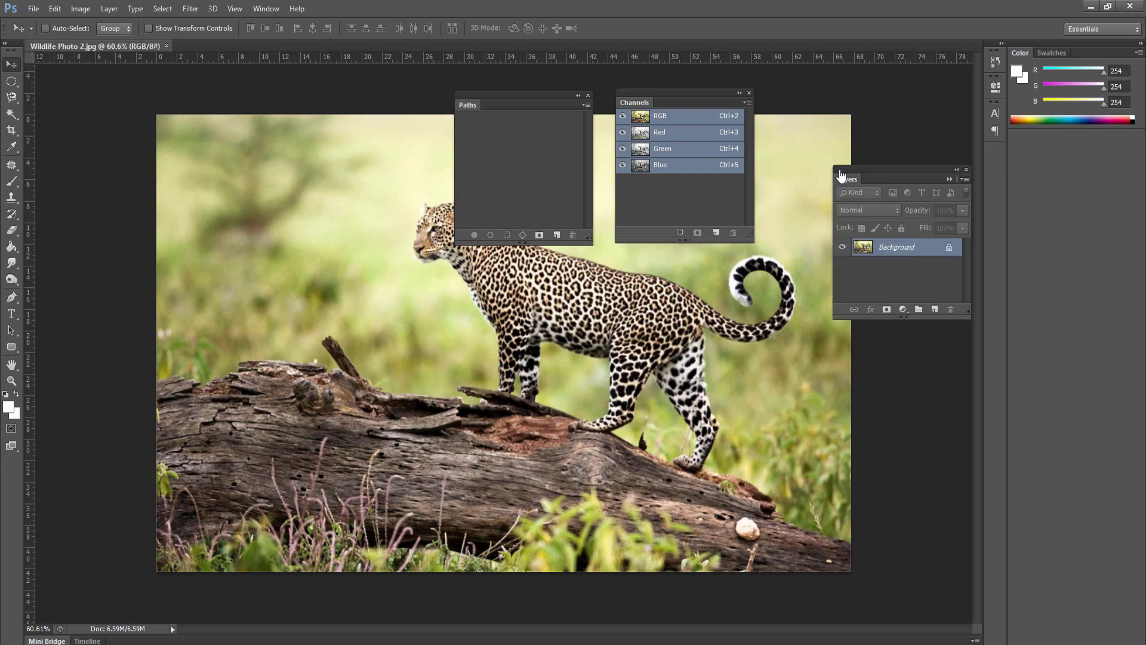
pyautogui.moveTo(884, 169); pyautogui.dragTo(838, 158)
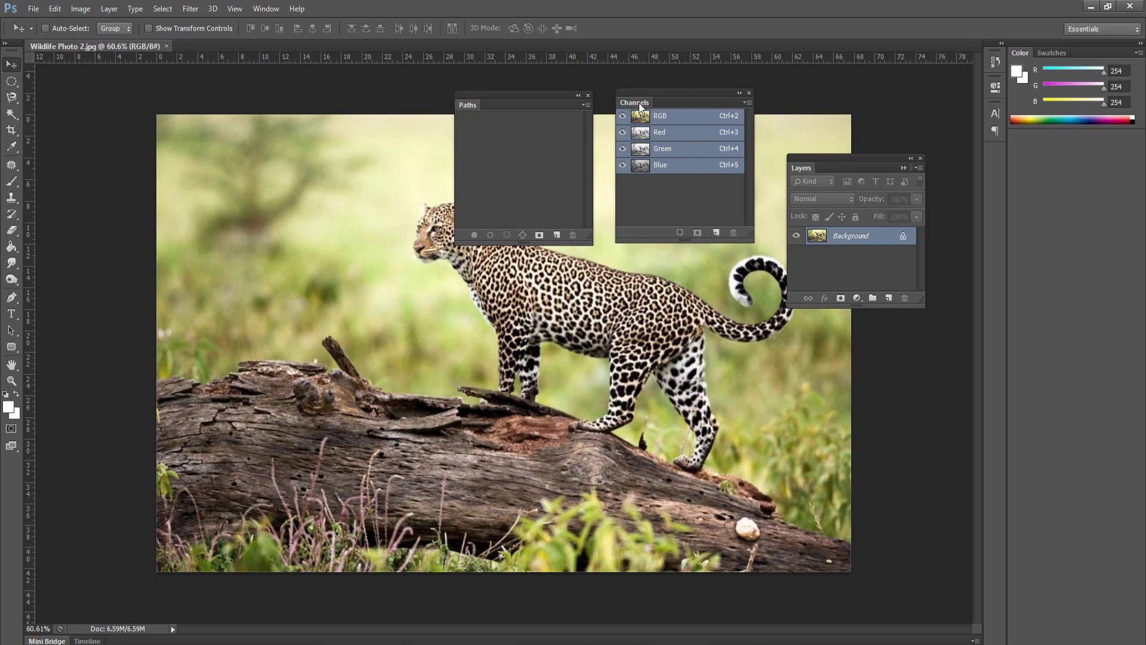
pyautogui.moveTo(639, 103); pyautogui.dragTo(835, 167)
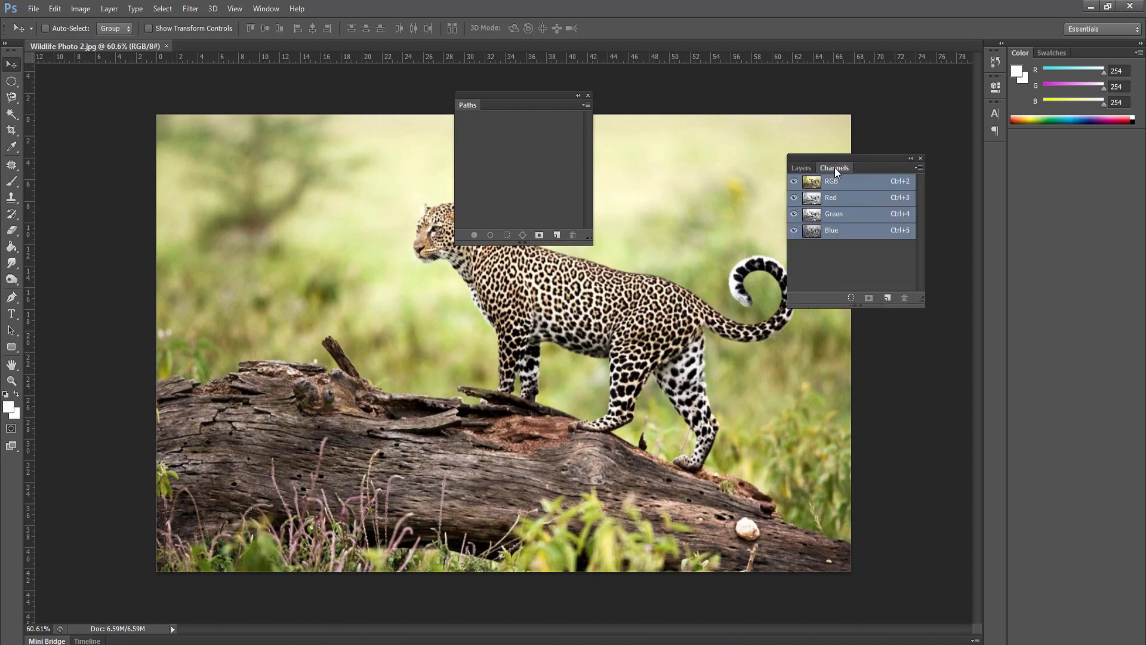
pyautogui.moveTo(470, 105); pyautogui.dragTo(874, 168)
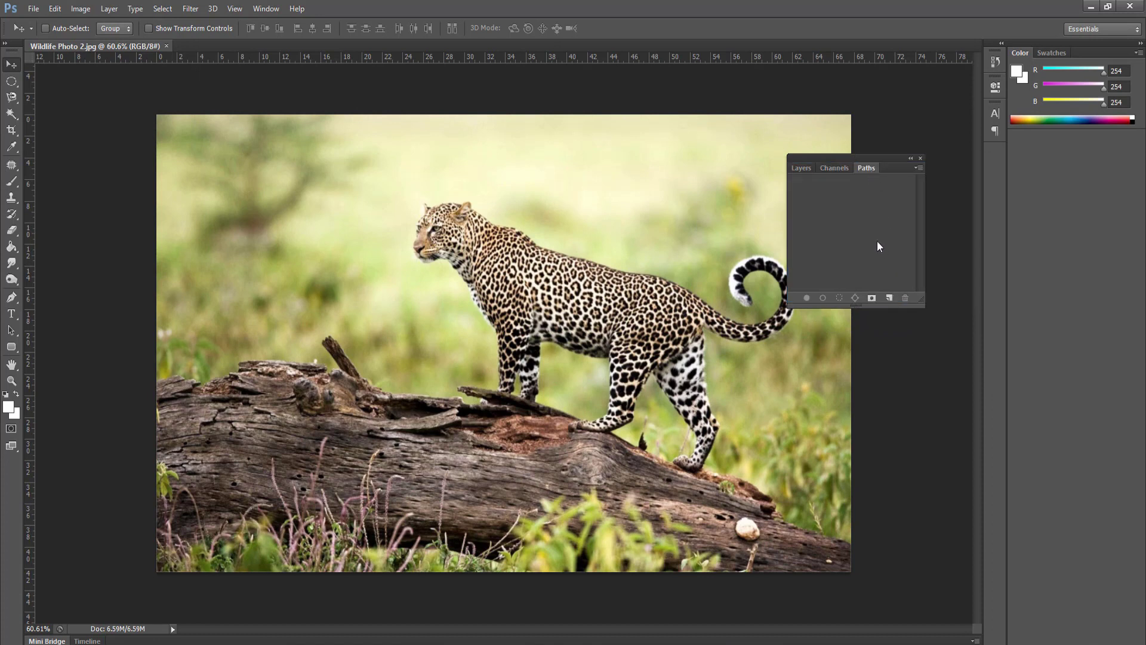
# Move Channels out and back into the group, then dock Layers, Channels and Paths as icons.
pyautogui.moveTo(850, 163); pyautogui.dragTo(680, 98)
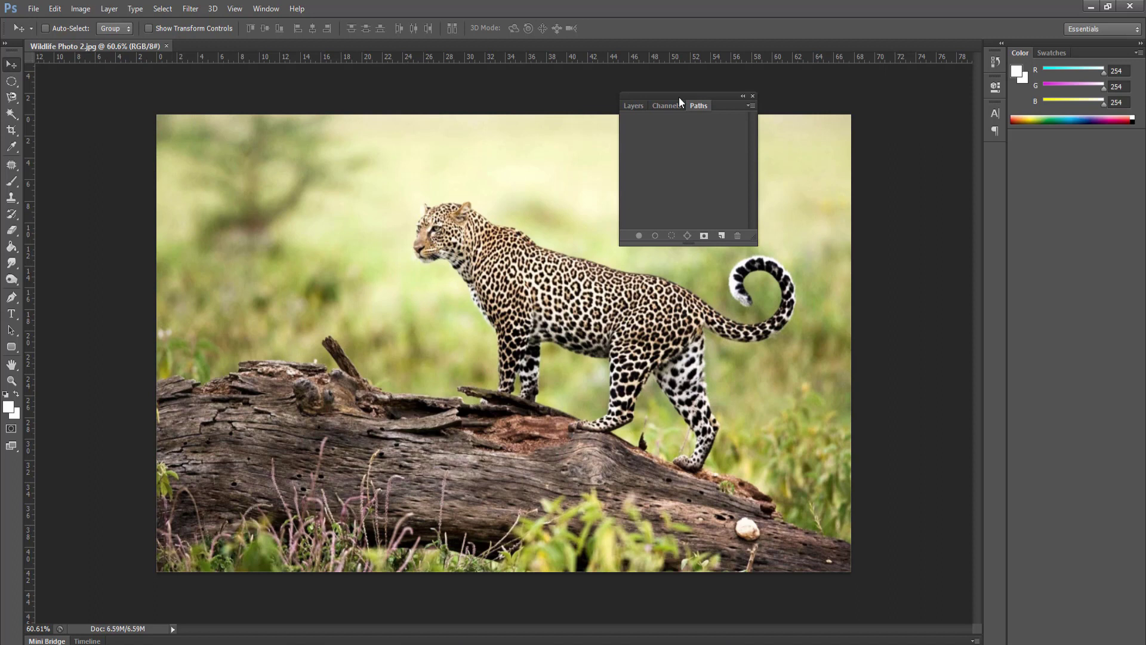
pyautogui.moveTo(668, 105); pyautogui.dragTo(287, 168)
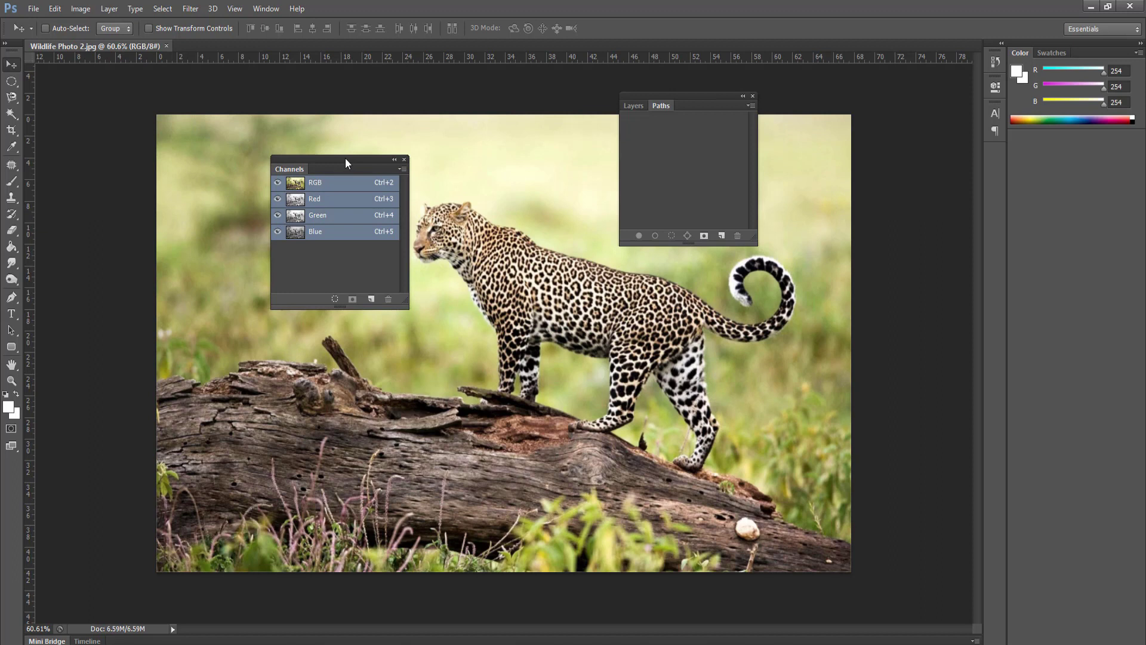
pyautogui.moveTo(345, 158); pyautogui.dragTo(695, 250)
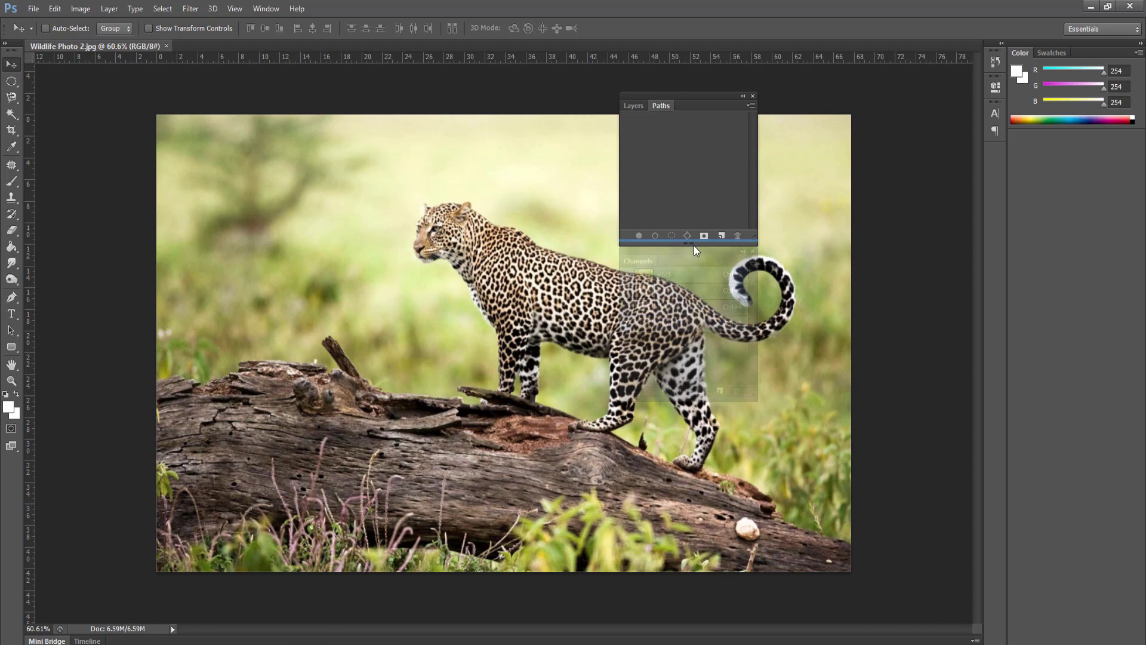
pyautogui.moveTo(695, 248); pyautogui.dragTo(694, 247)
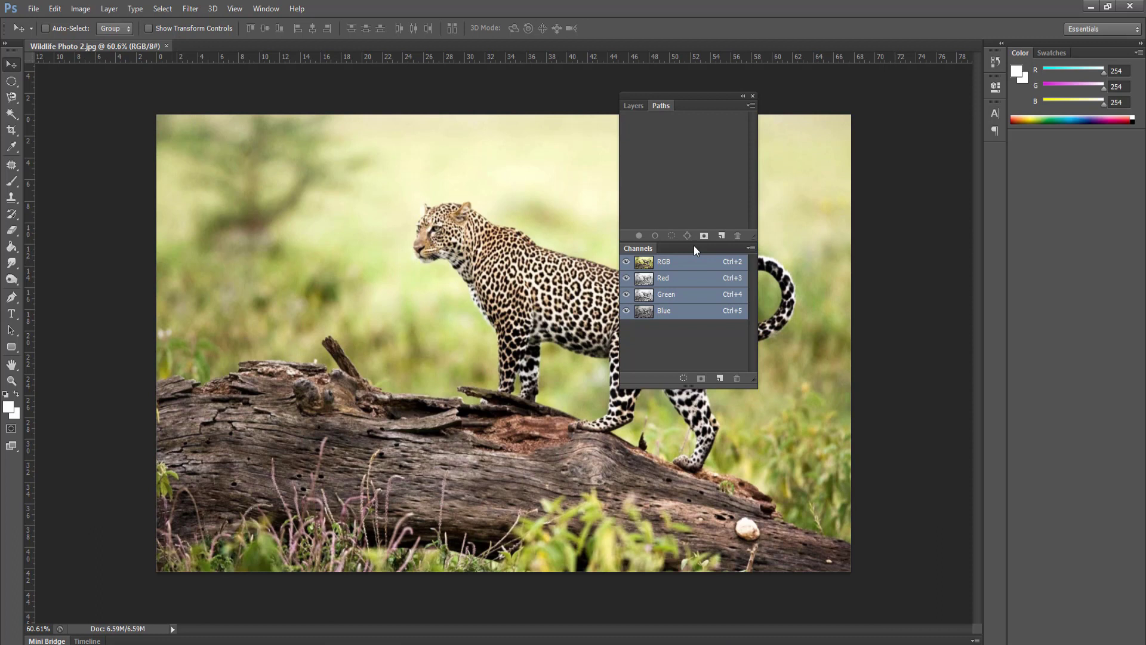
pyautogui.moveTo(700, 94); pyautogui.dragTo(684, 117)
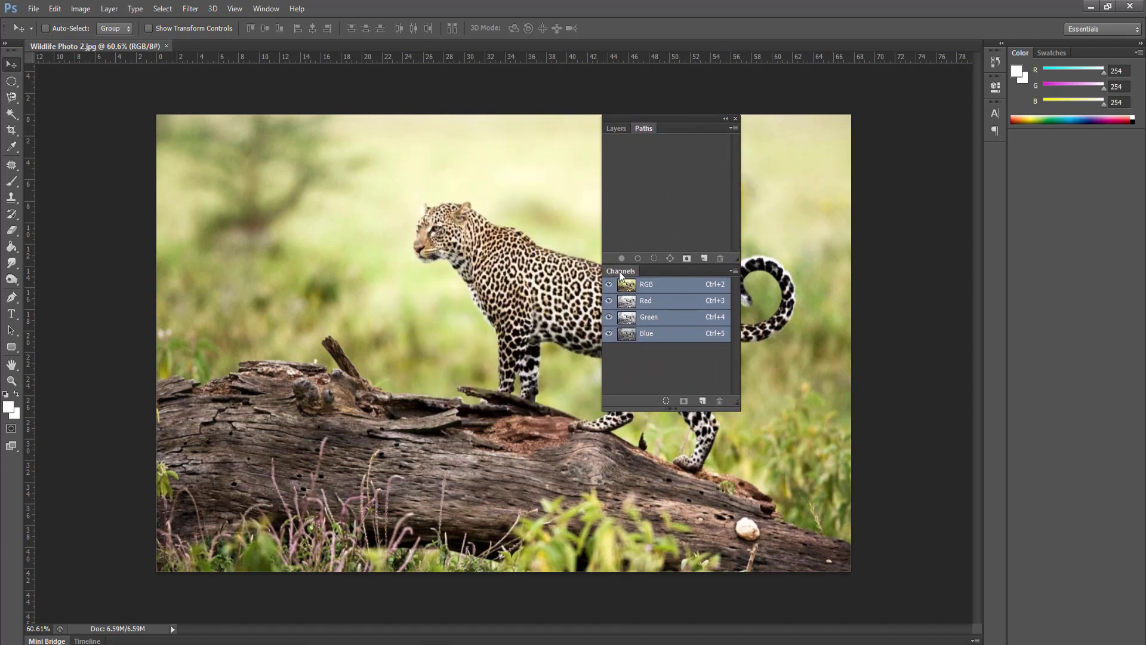
pyautogui.moveTo(621, 270); pyautogui.dragTo(672, 128)
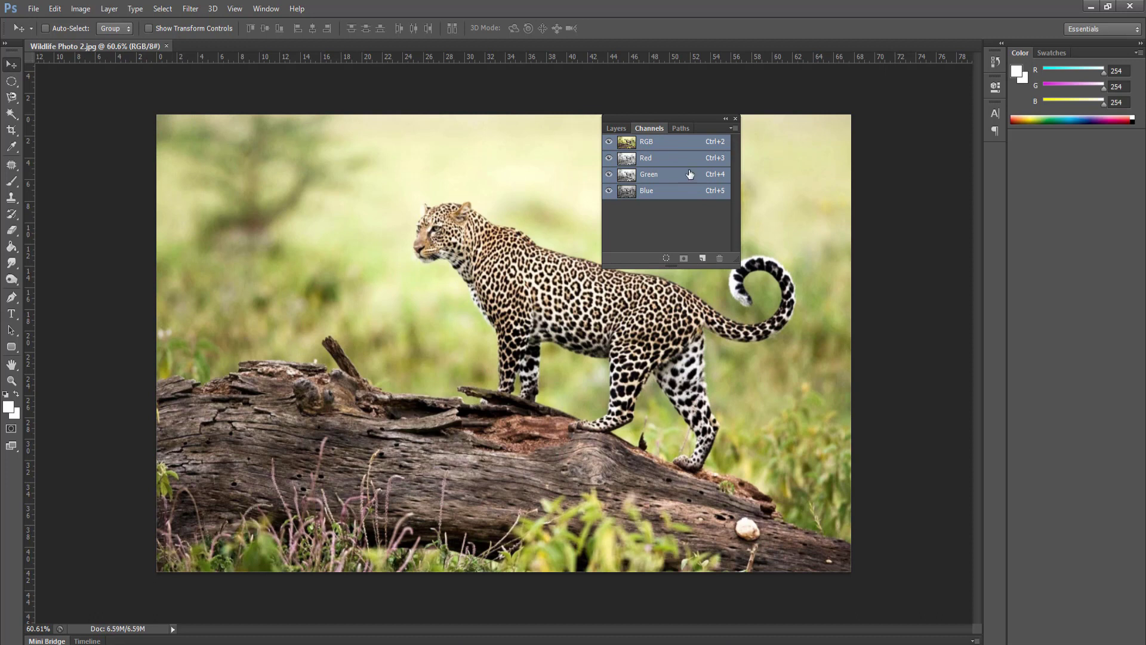
pyautogui.moveTo(629, 120); pyautogui.dragTo(988, 168)
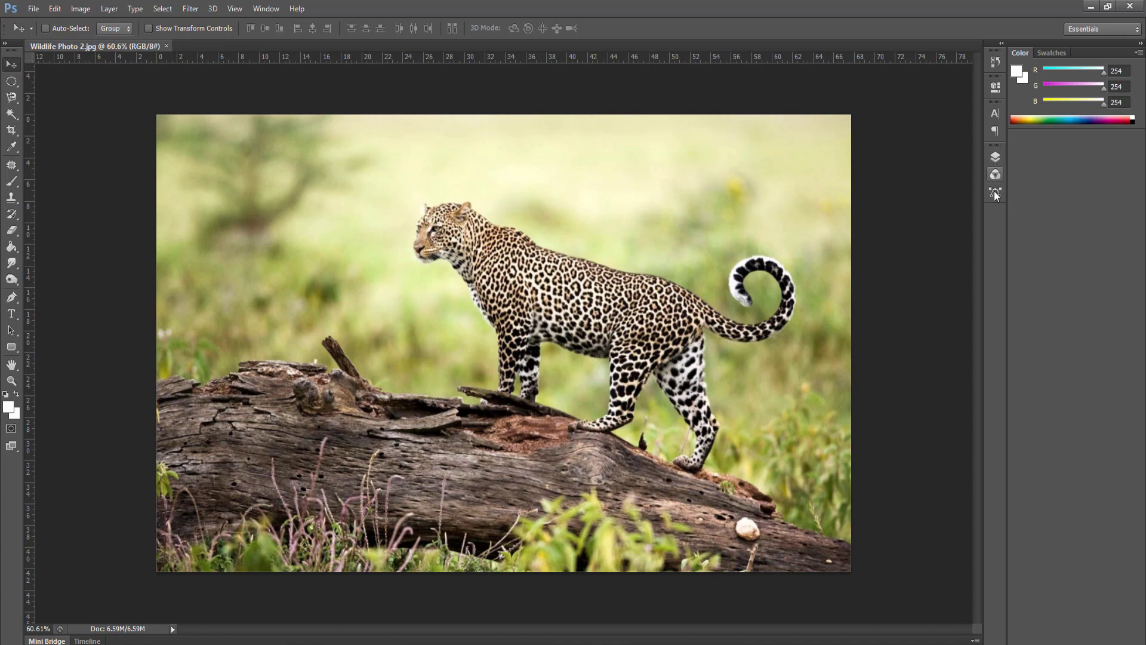
# Expand the docked Layers group, view each of its tabs, collapse it, and show the Window menu.
pyautogui.click(995, 159)
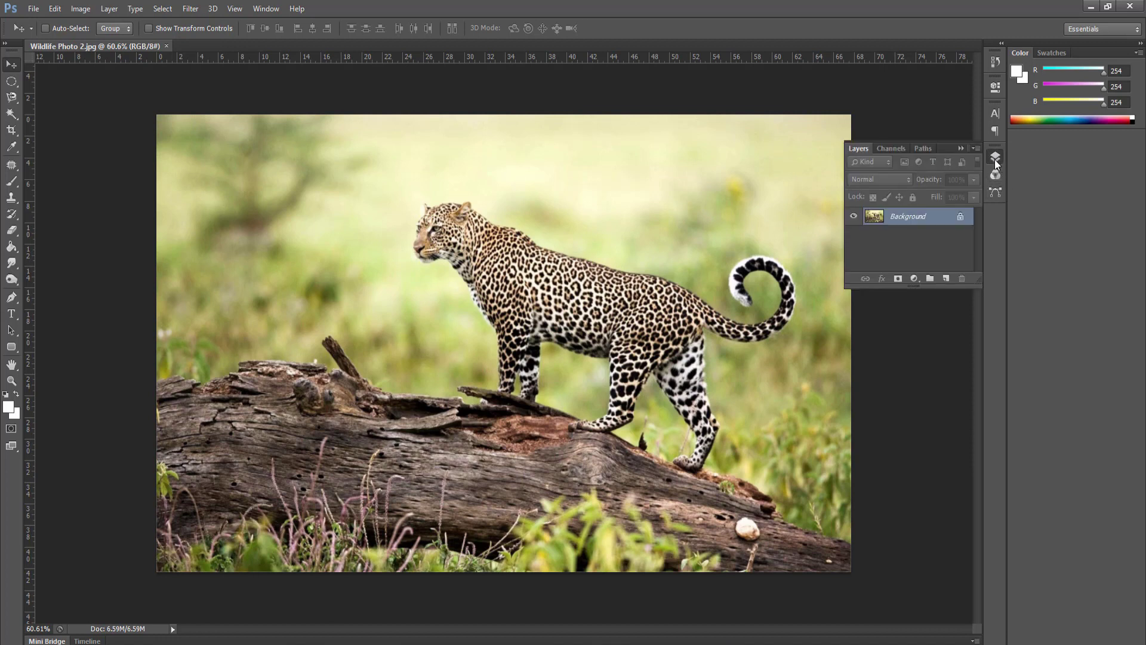
pyautogui.click(889, 148)
pyautogui.click(919, 147)
pyautogui.click(862, 147)
pyautogui.click(996, 158)
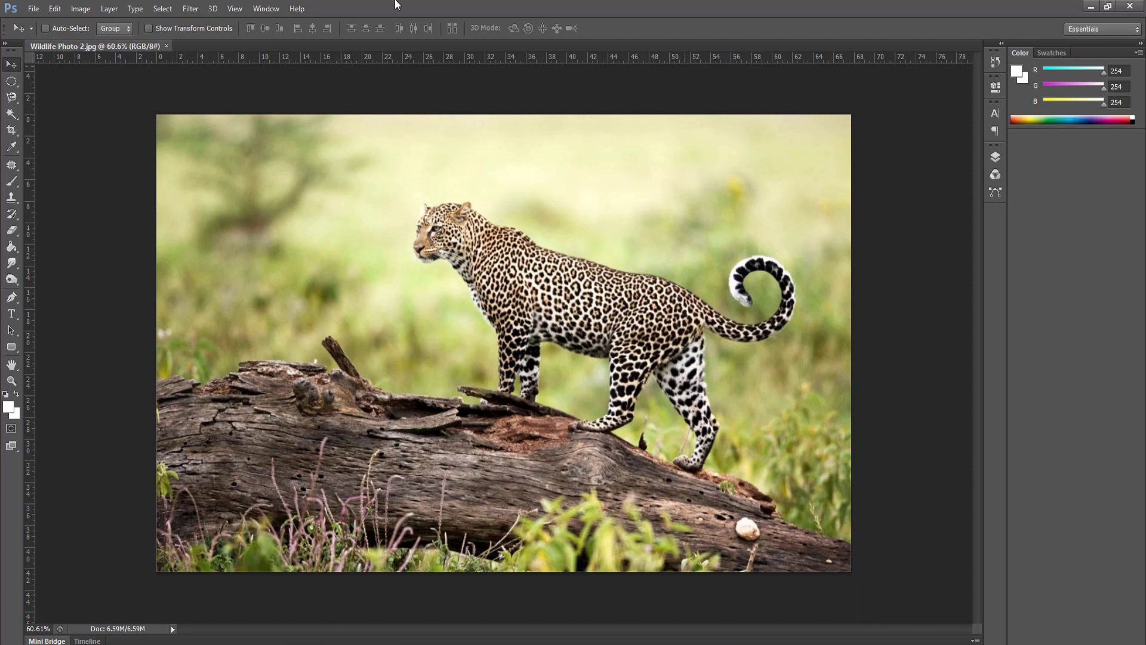
pyautogui.click(259, 10)
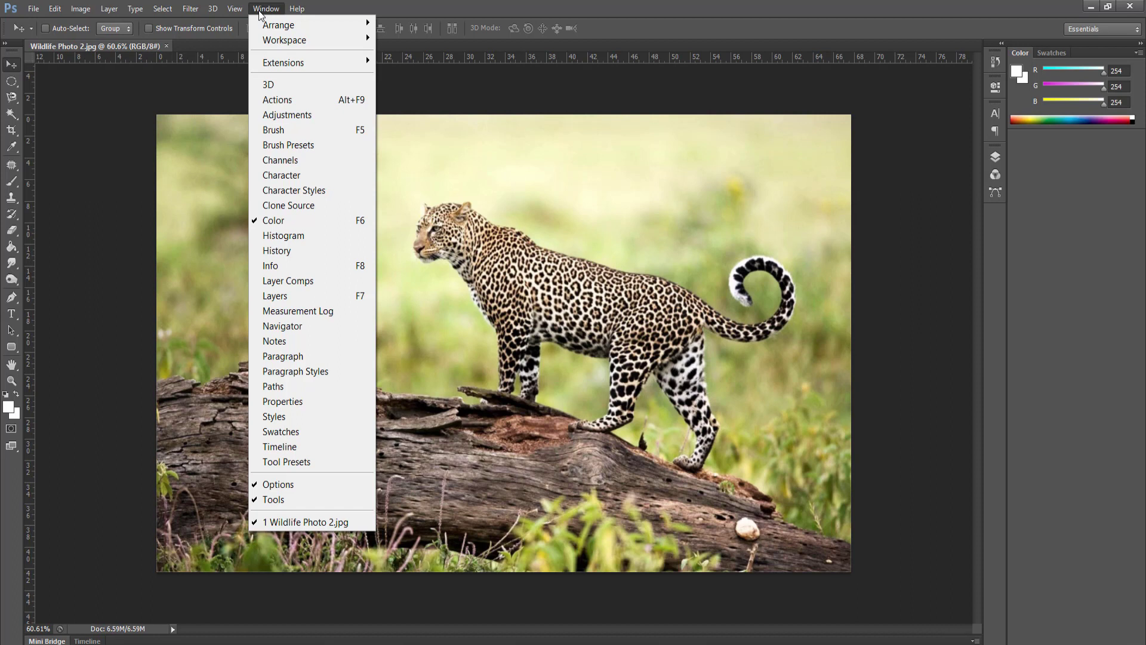
# Show Layer Comps from the Window menu, float and close it, then collapse the Notes panel.
pyautogui.click(275, 283)
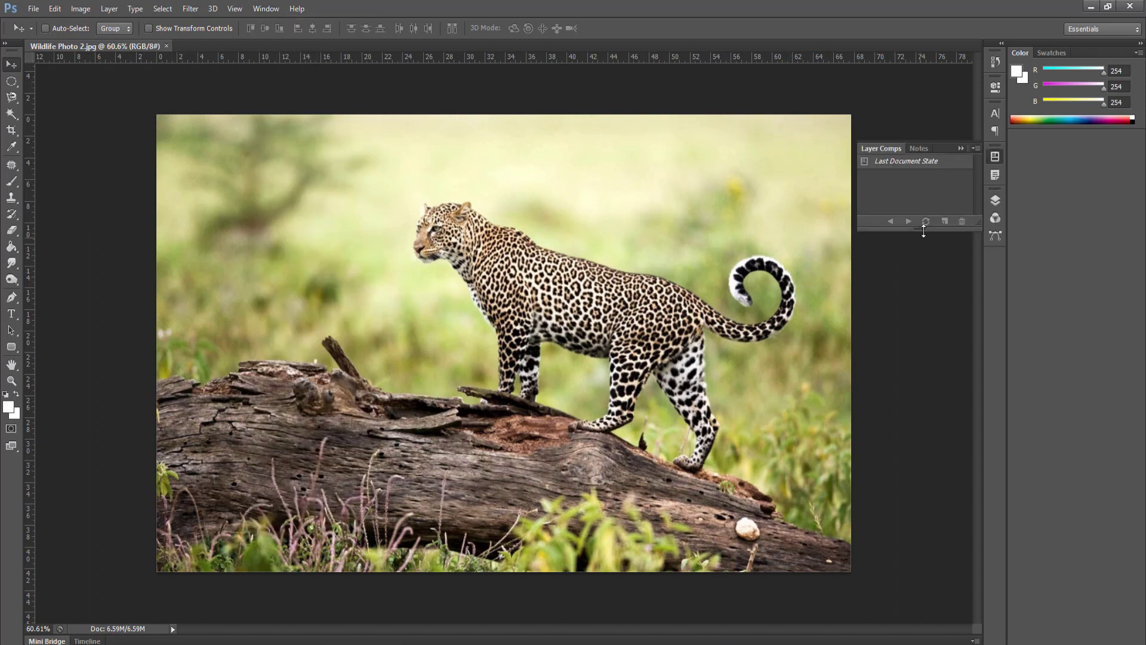
pyautogui.moveTo(881, 149); pyautogui.dragTo(600, 181)
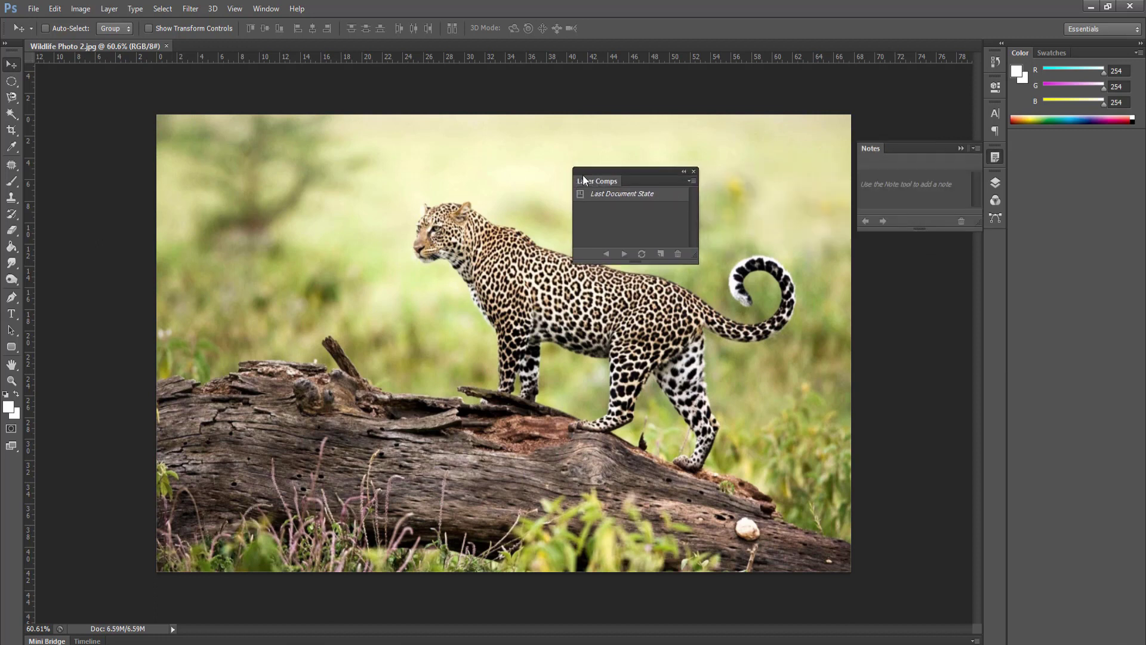
pyautogui.click(694, 171)
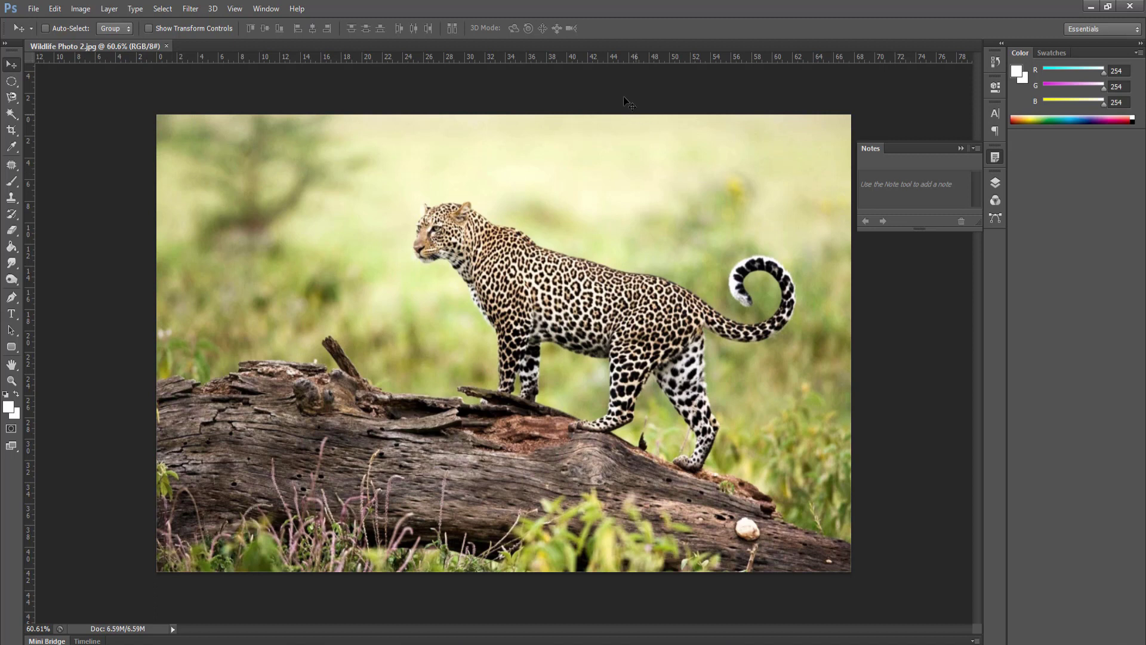
pyautogui.click(266, 9)
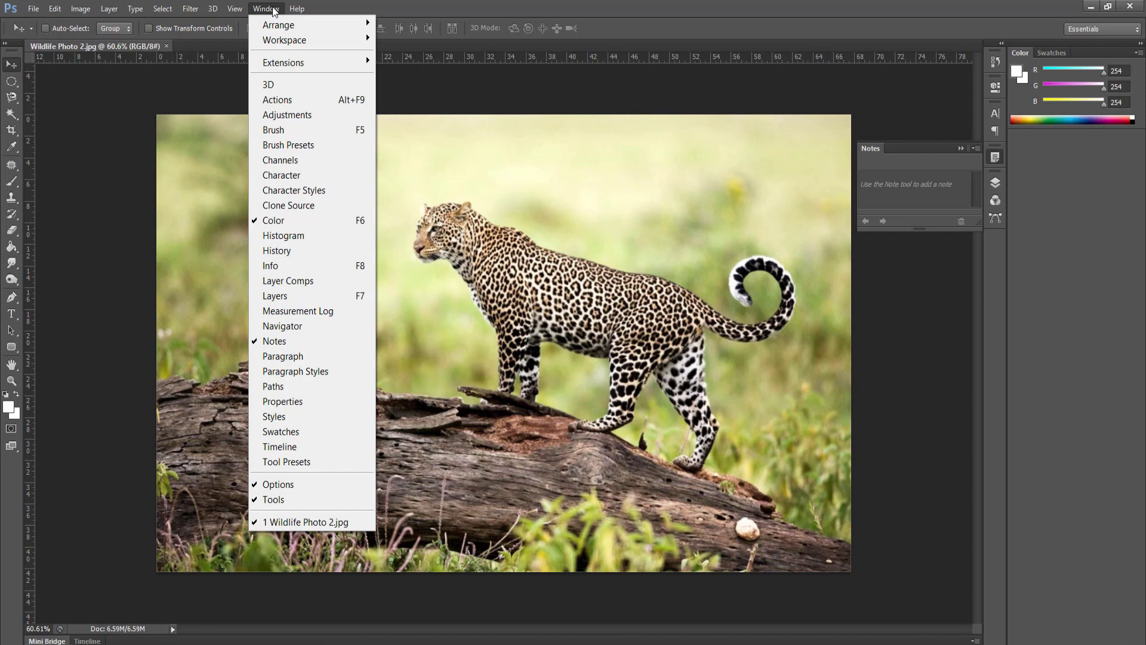
pyautogui.click(273, 10)
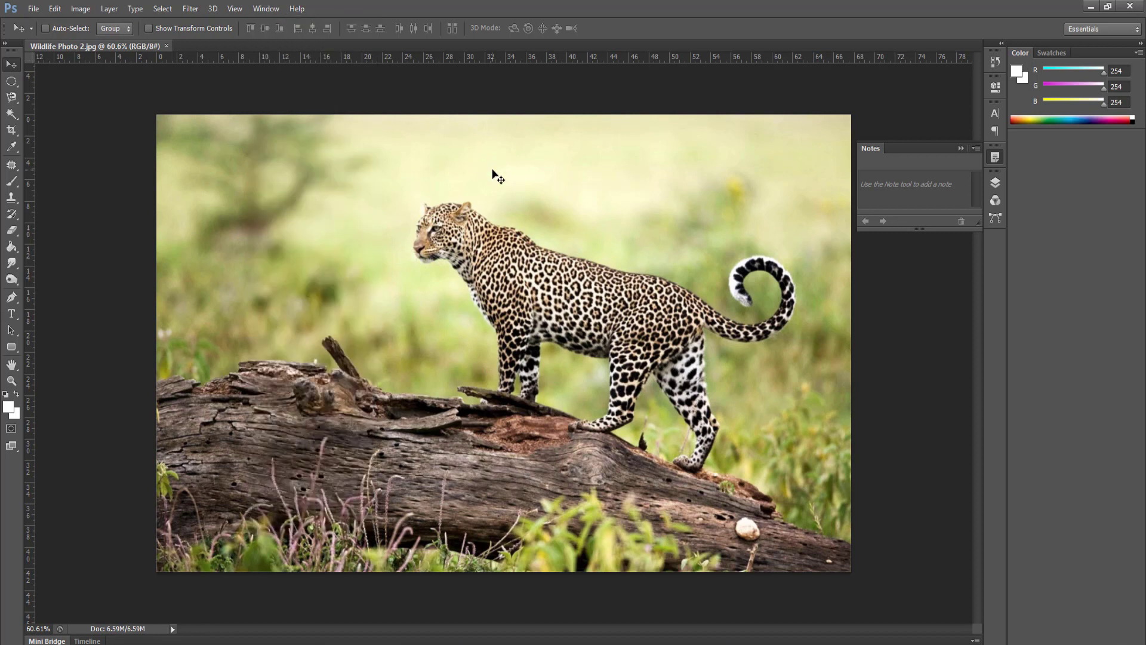
pyautogui.click(959, 149)
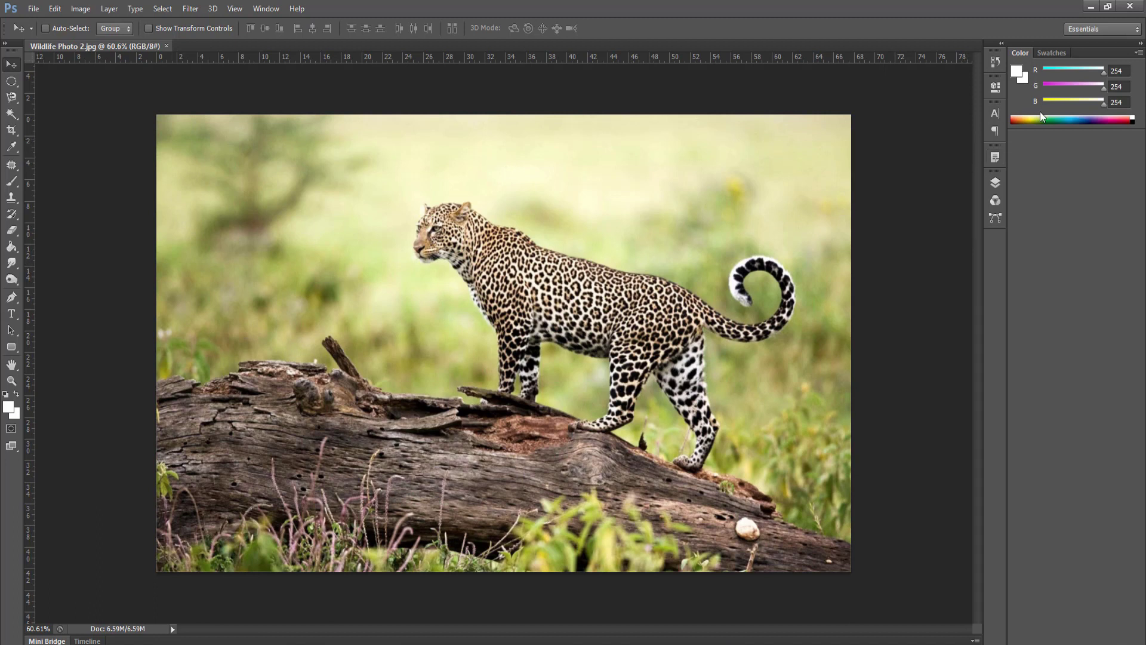
# Float the Layers group over the photo, expand it, and switch to the Painting workspace.
pyautogui.moveTo(998, 173); pyautogui.dragTo(630, 139)
pyautogui.click(831, 152)
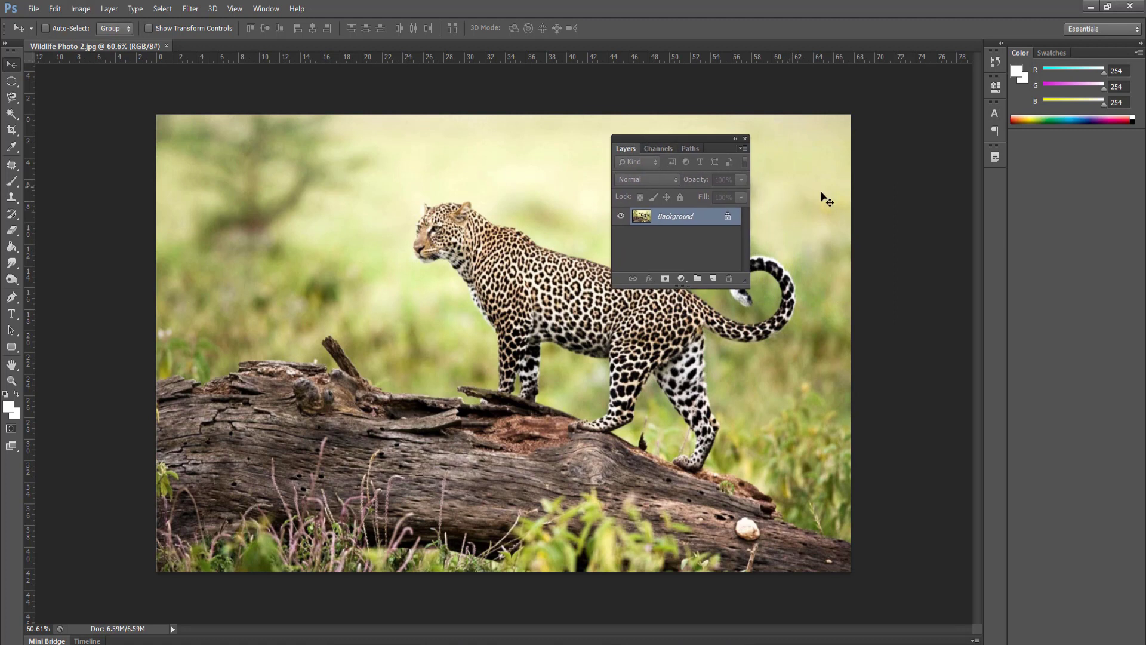
pyautogui.click(1090, 31)
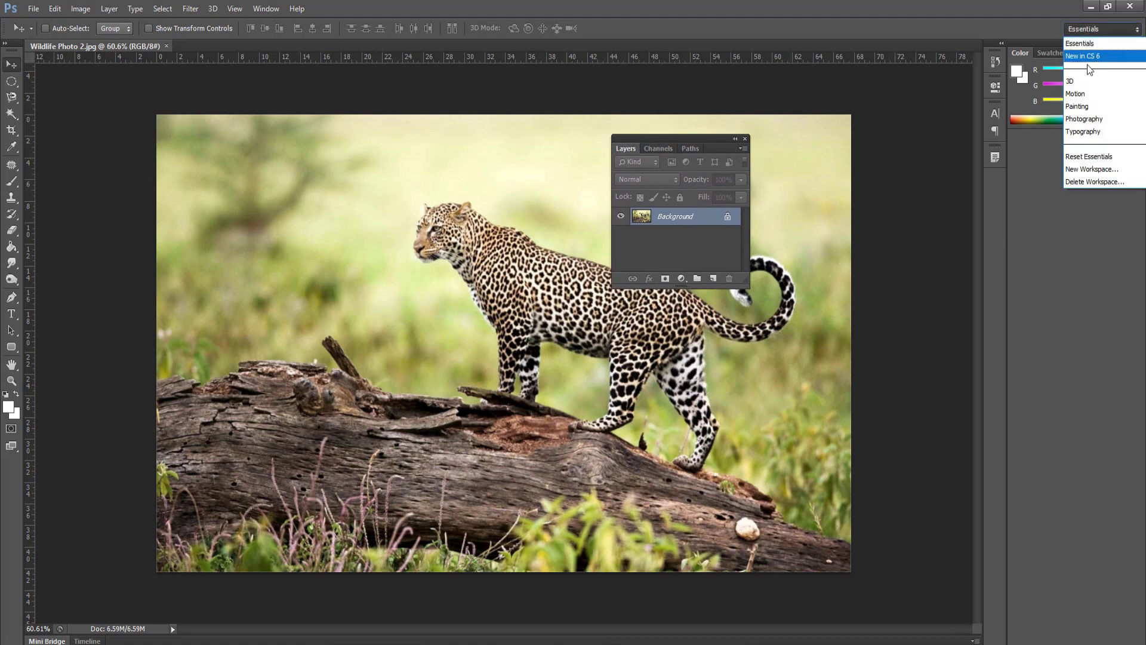
pyautogui.click(1087, 106)
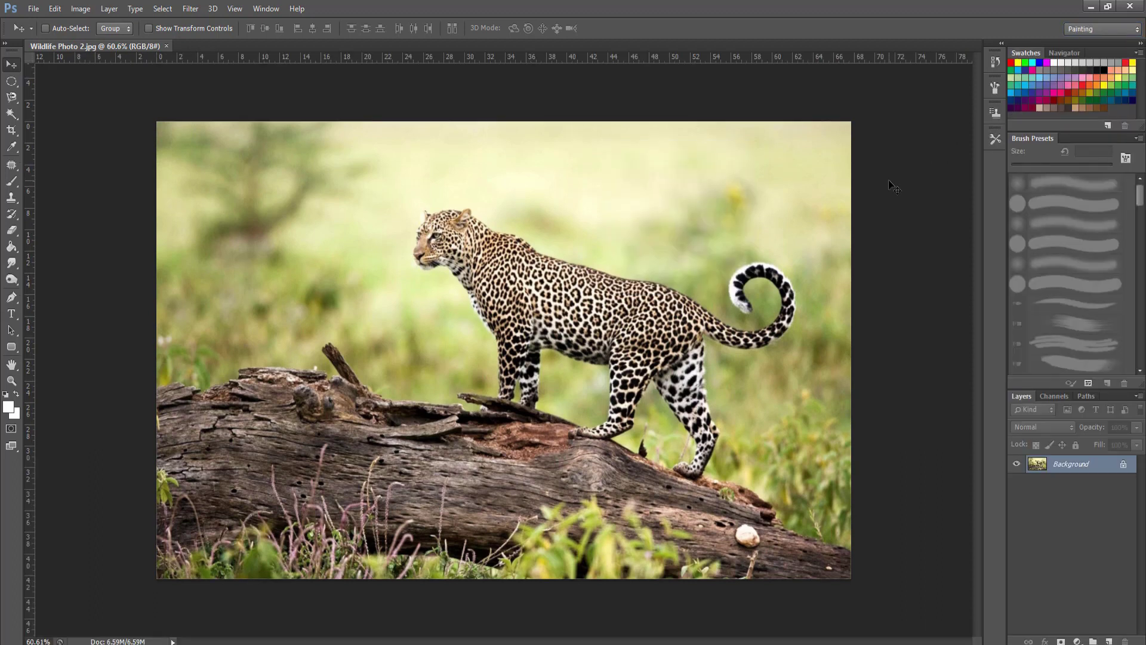
# Return to the Essentials workspace and bring up the workspace list again.
pyautogui.click(1090, 34)
pyautogui.click(1090, 43)
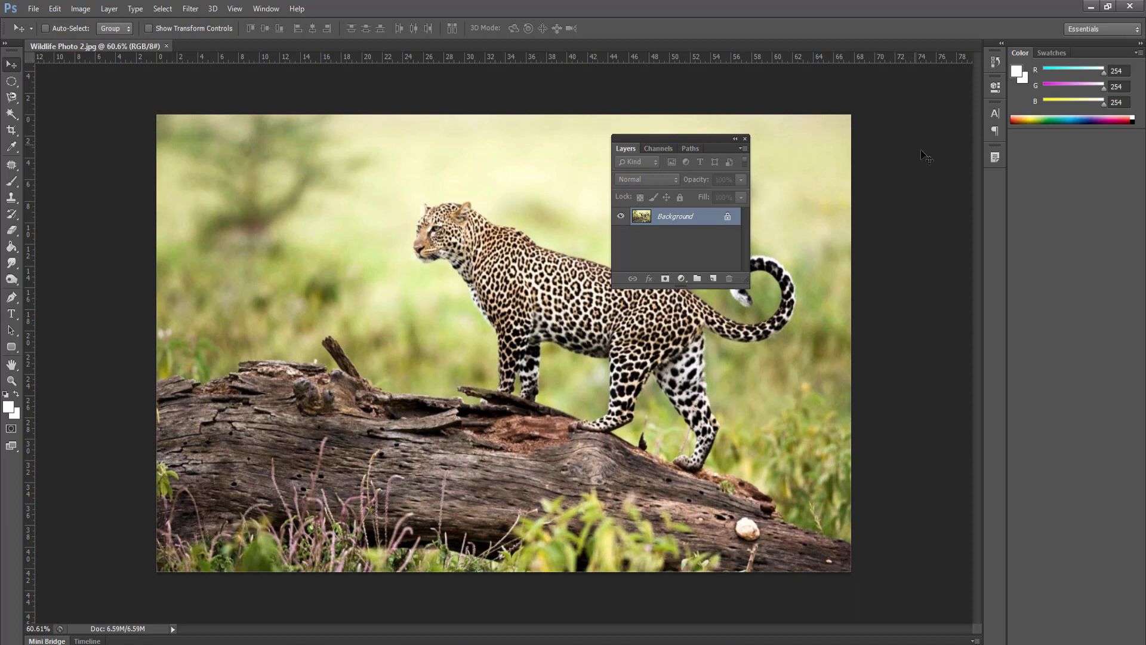
pyautogui.click(1098, 30)
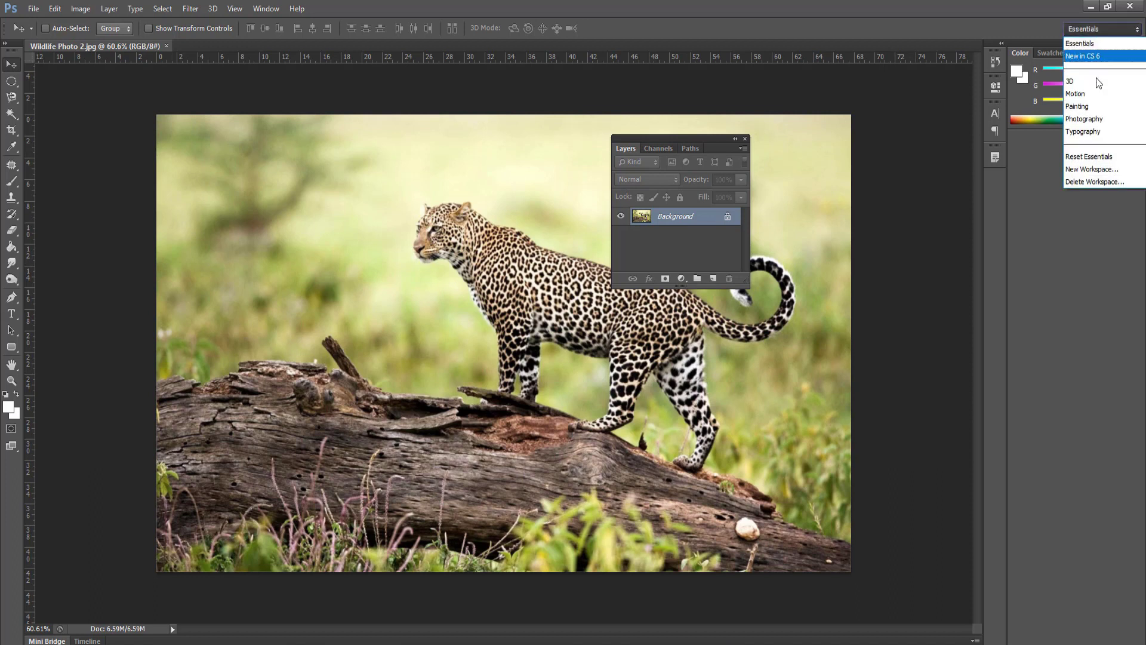
# Choose Reset Essentials to redock Layers, Color and Adjustments in the default layout.
pyautogui.click(1087, 157)
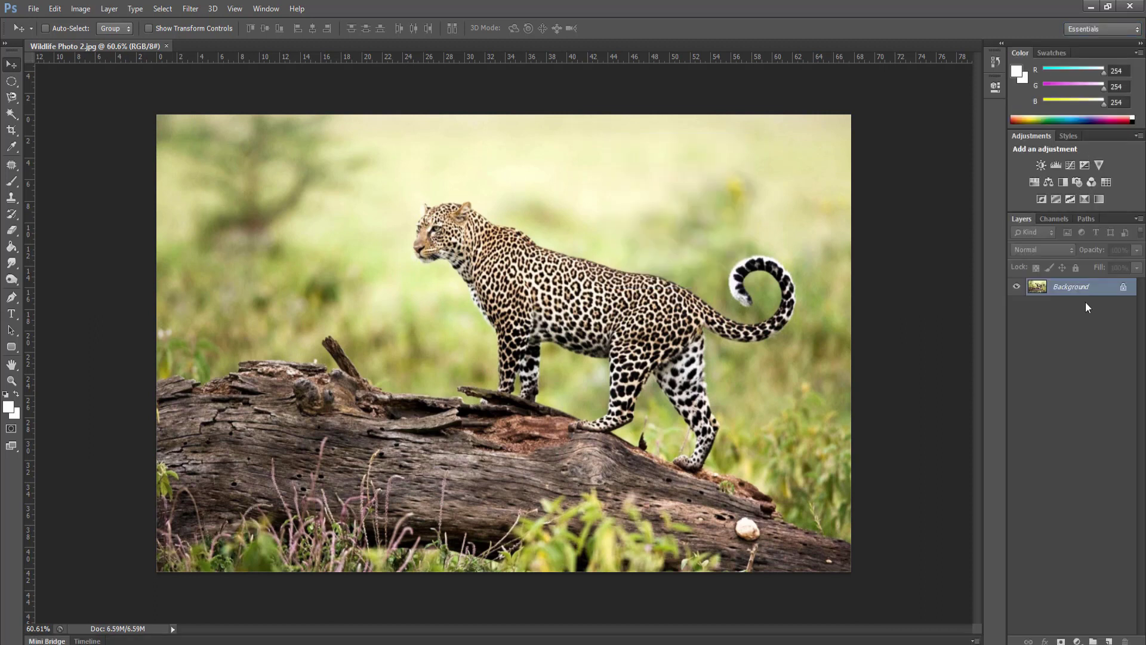